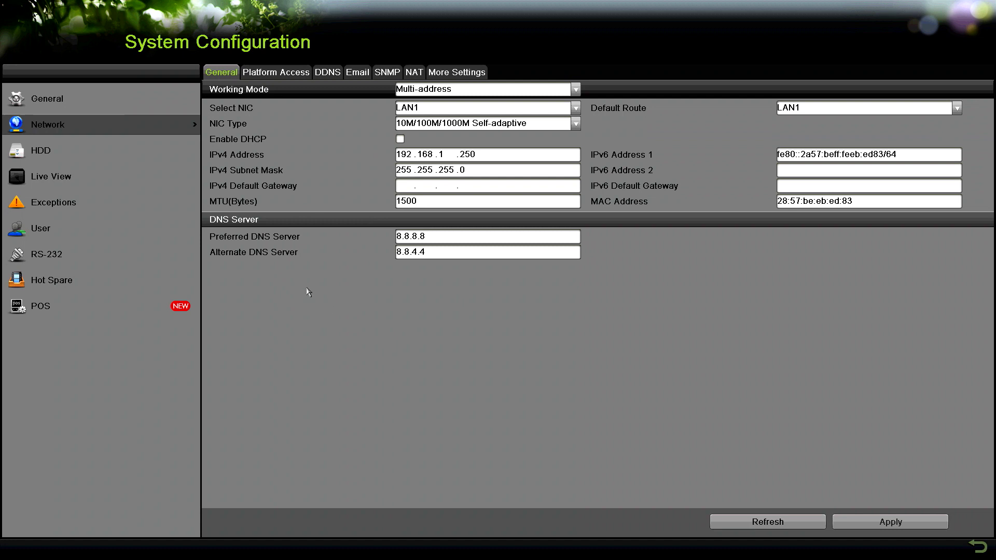
# Step: Go from live view through Menu to System Configuration's Network page showing LAN1's static settings
pyautogui.rightClick(322, 291)
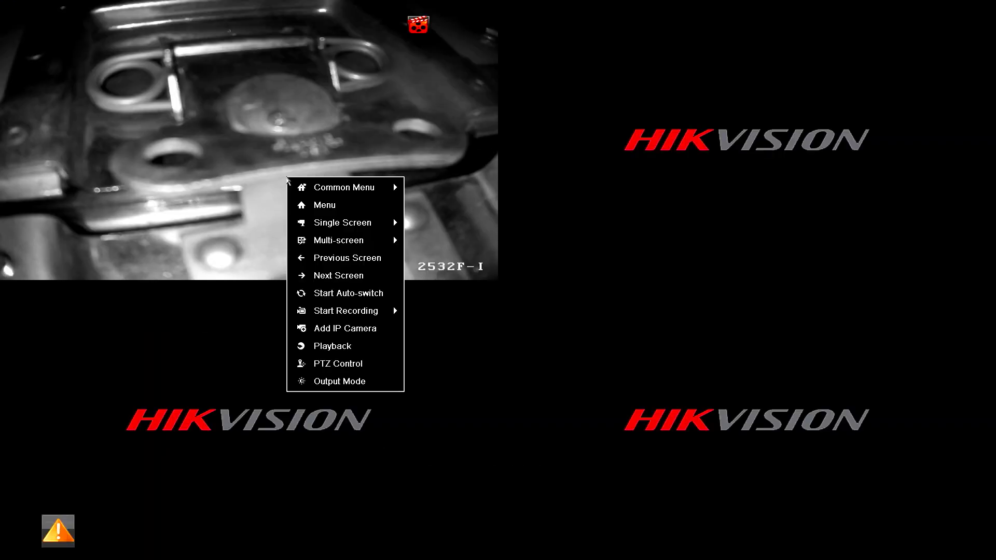
pyautogui.click(330, 207)
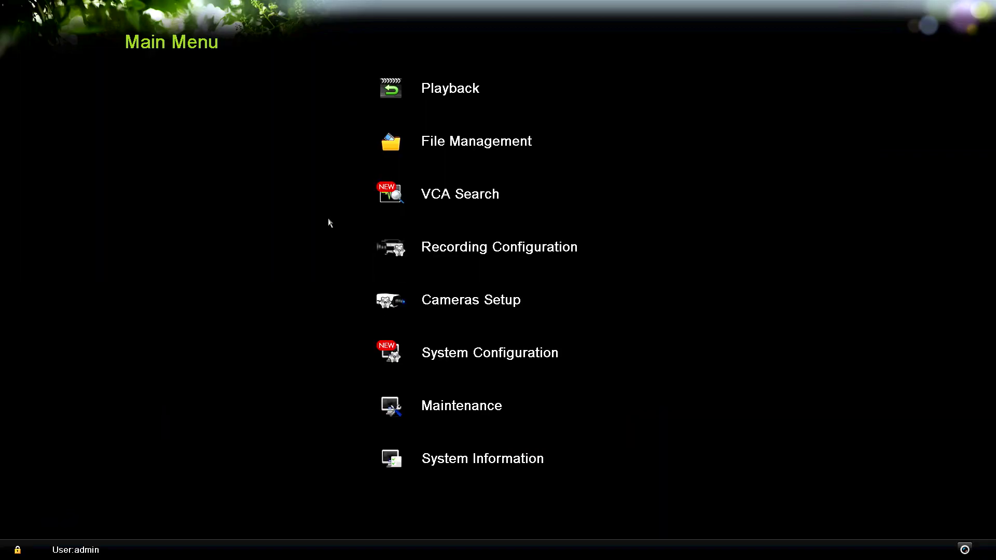
pyautogui.click(471, 354)
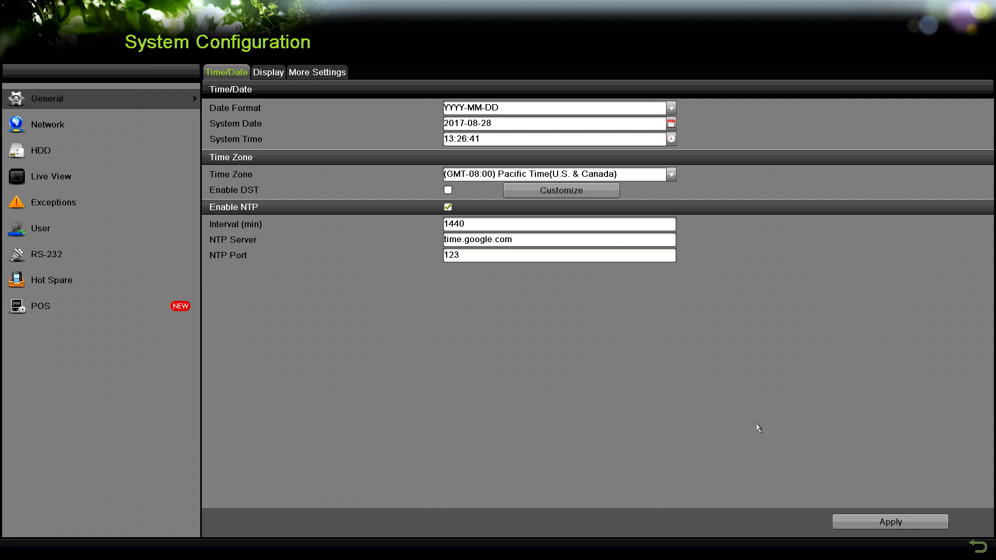
pyautogui.click(104, 126)
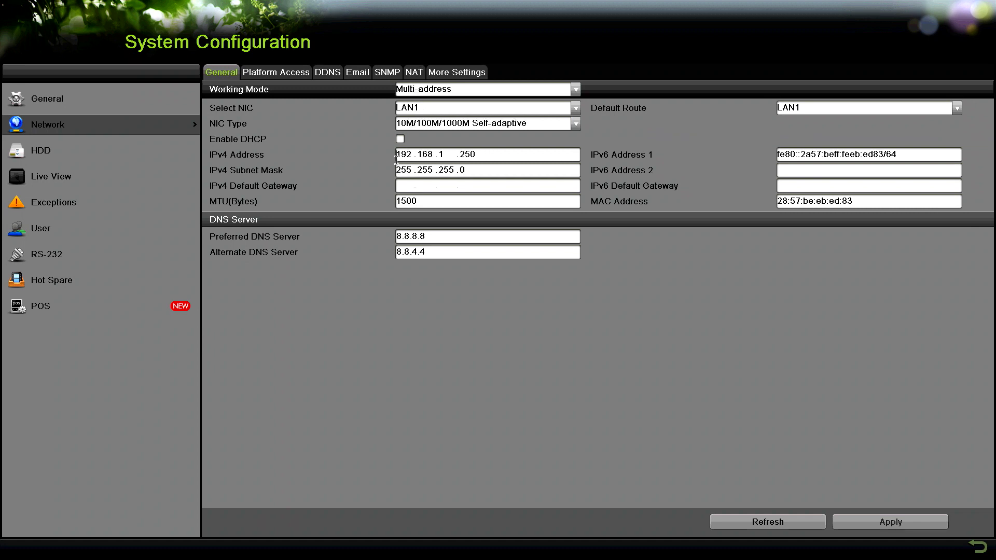
# Step: Expand the Working Mode list to show Net Fault-tolerance and Multi-address
pyautogui.click(462, 93)
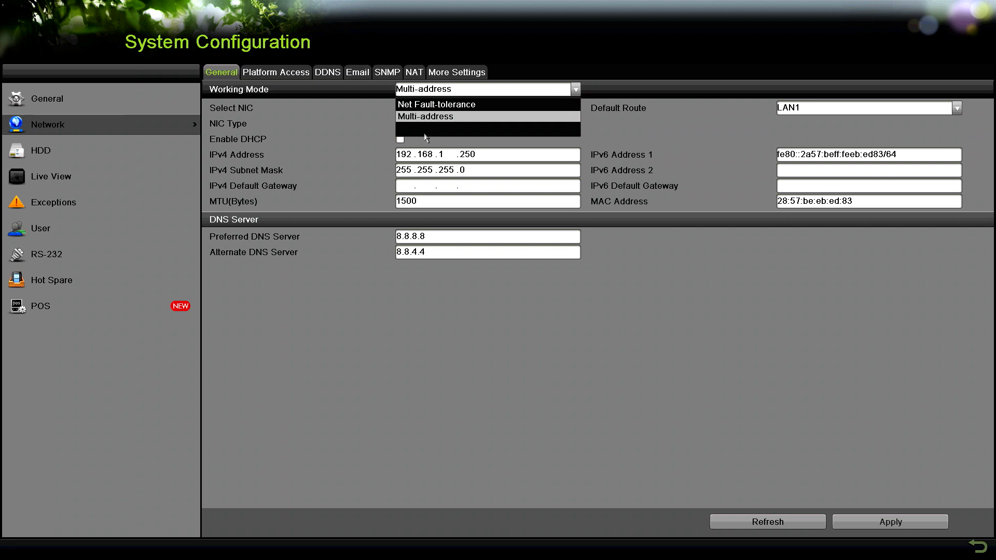
# Step: Keep Multi-address as the network working mode
pyautogui.click(303, 87)
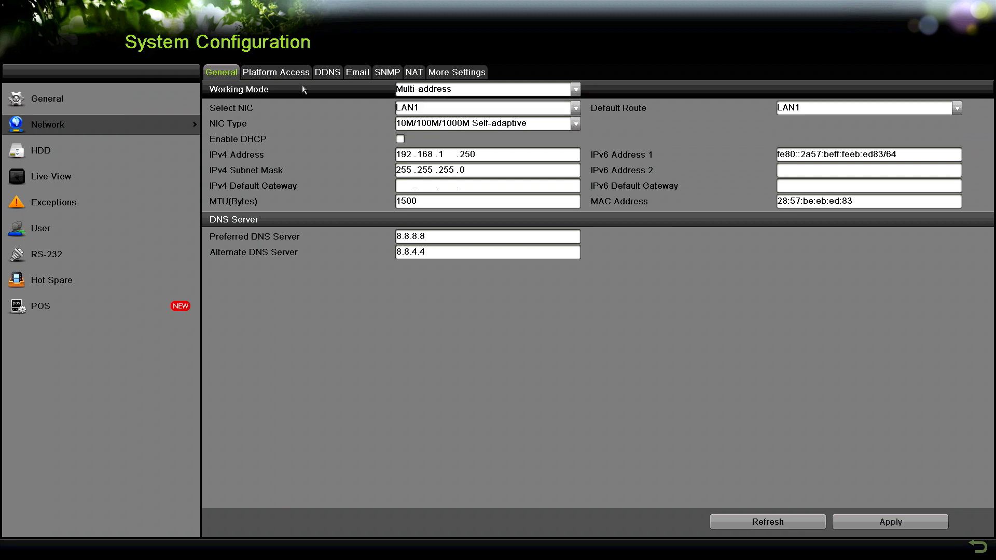
pyautogui.click(431, 109)
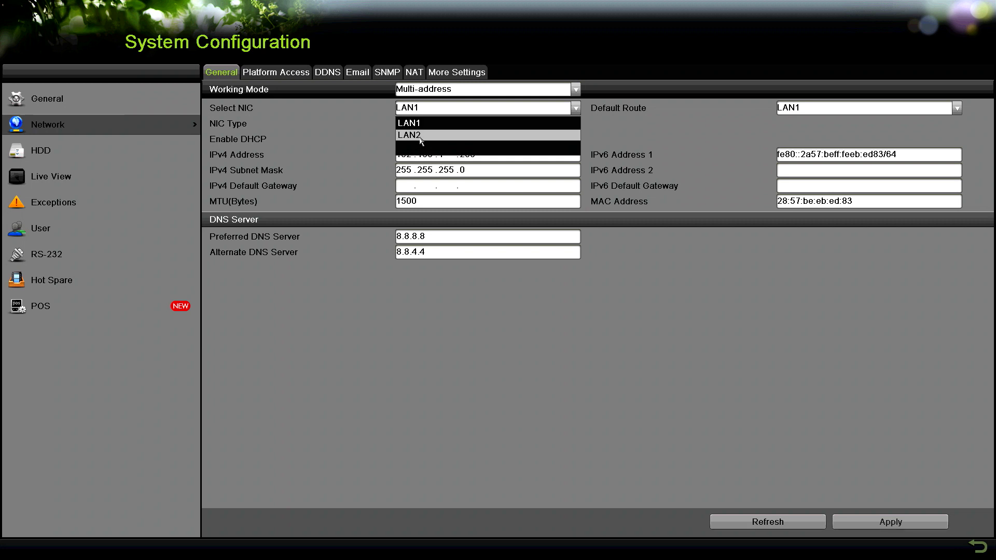
pyautogui.click(686, 117)
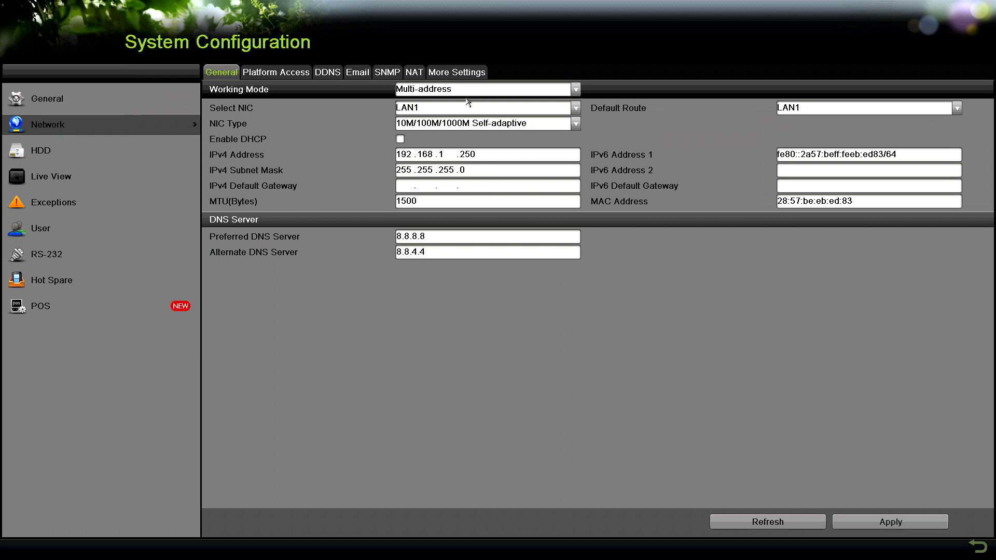
pyautogui.click(430, 115)
pyautogui.click(420, 133)
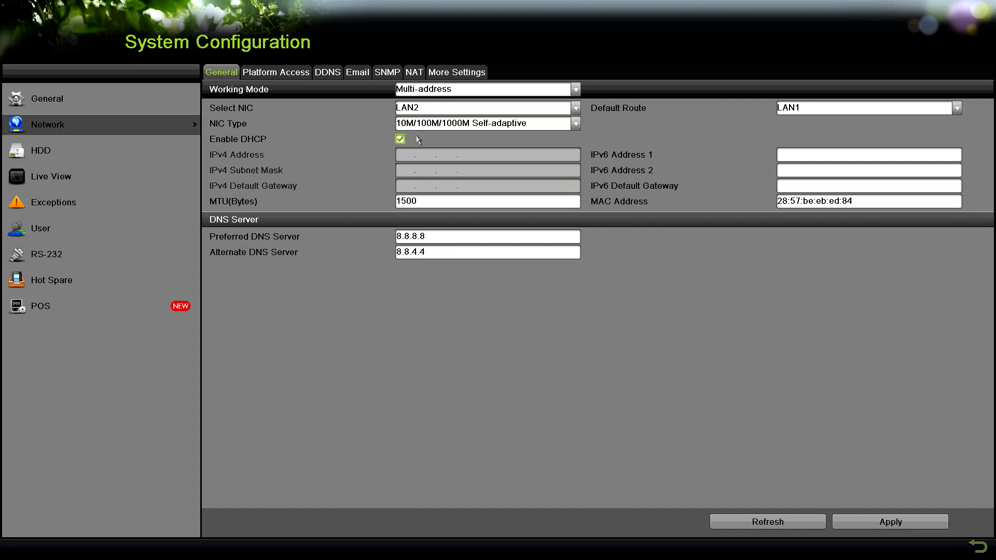
pyautogui.click(421, 108)
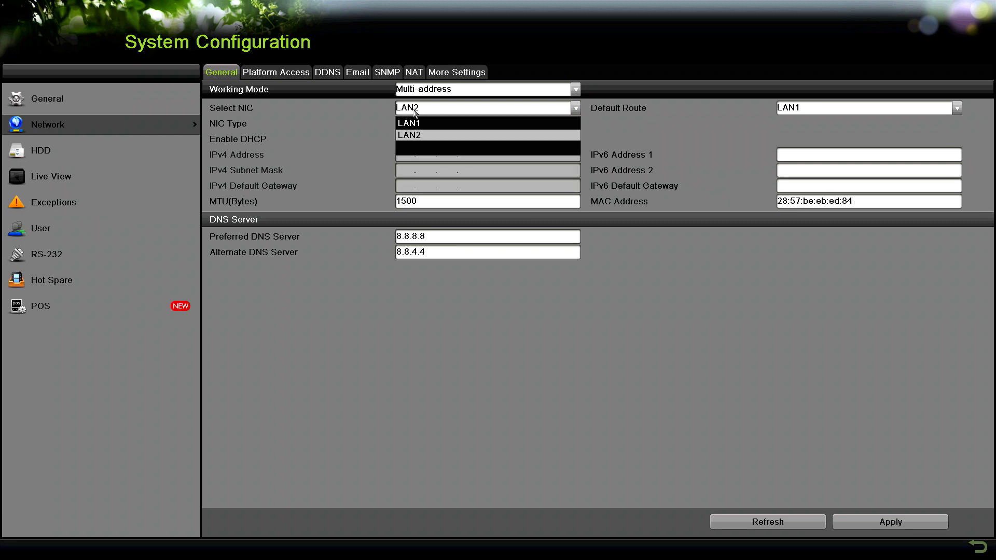
pyautogui.click(409, 126)
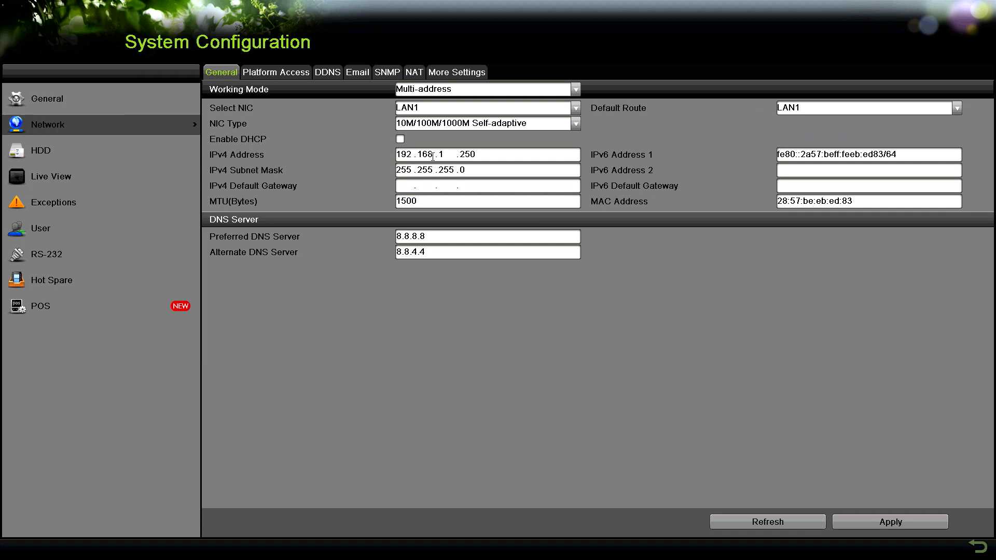
pyautogui.click(440, 181)
pyautogui.click(430, 170)
pyautogui.click(437, 181)
# Step: Leave LAN1's IPv4 address unchanged and open the empty default gateway field on the keypad
pyautogui.click(481, 154)
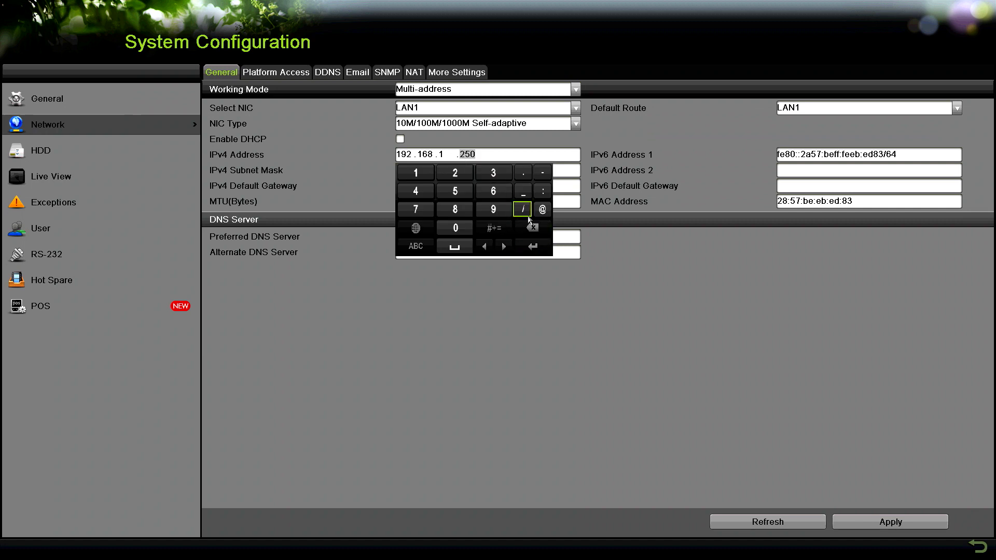
pyautogui.click(615, 161)
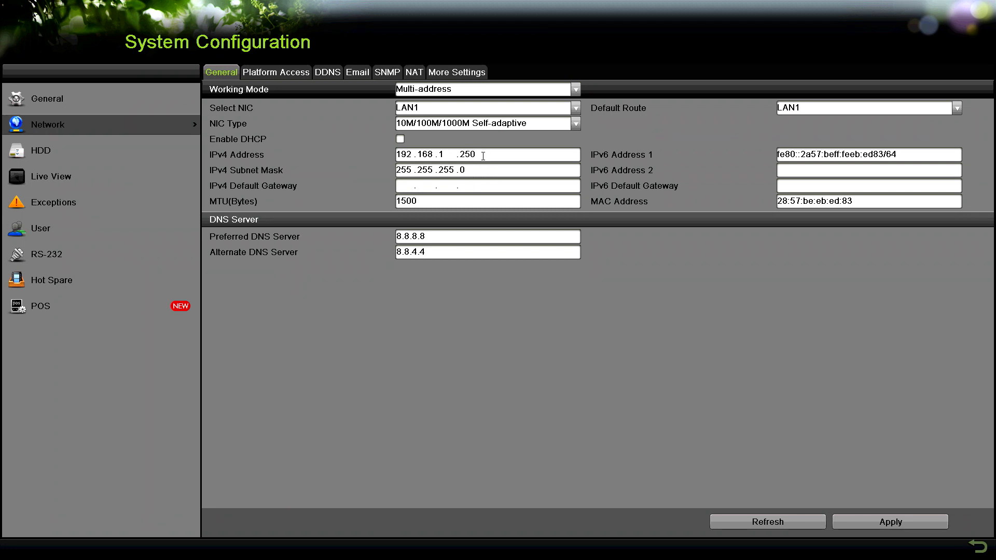
pyautogui.click(405, 185)
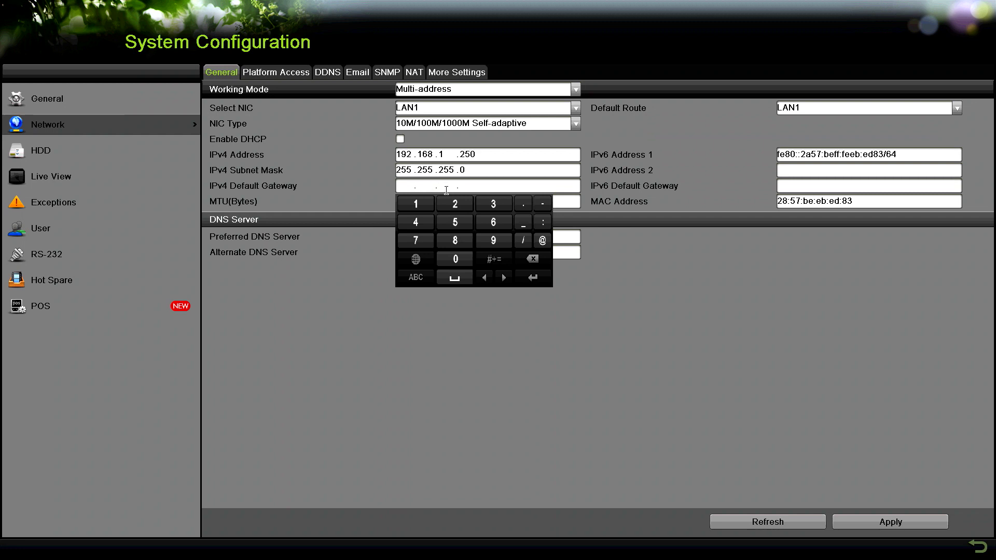
pyautogui.click(583, 356)
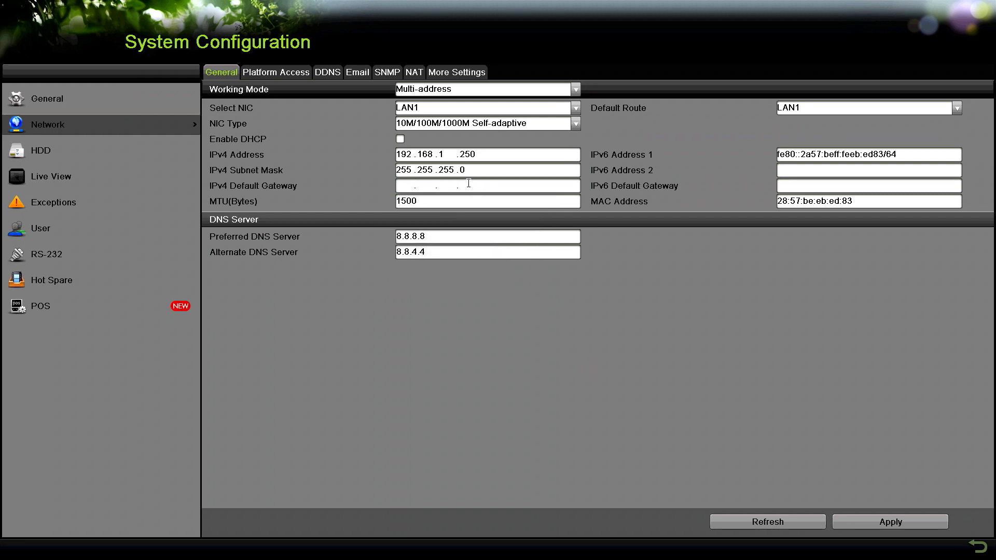
pyautogui.click(443, 204)
pyautogui.click(428, 201)
pyautogui.click(475, 180)
pyautogui.click(444, 113)
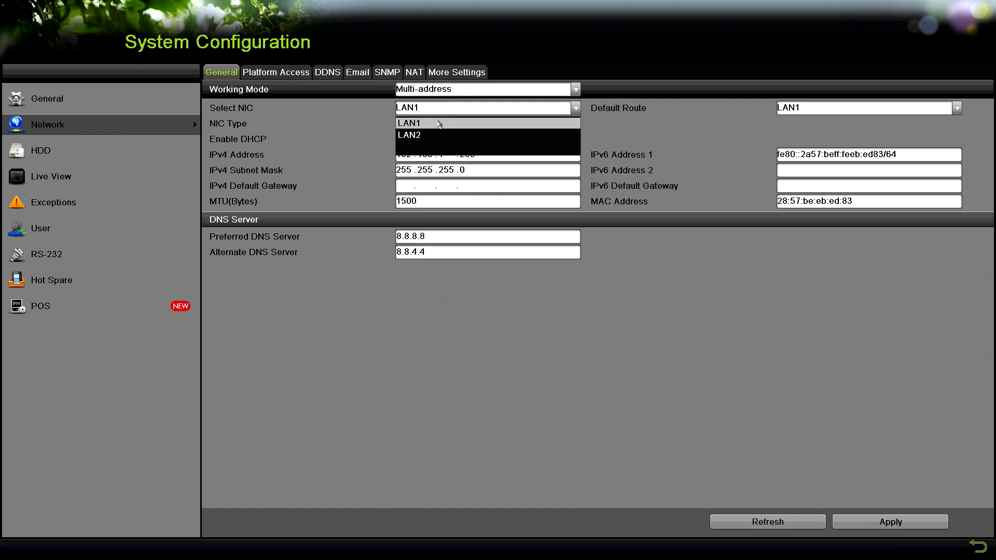
pyautogui.click(645, 135)
pyautogui.click(424, 184)
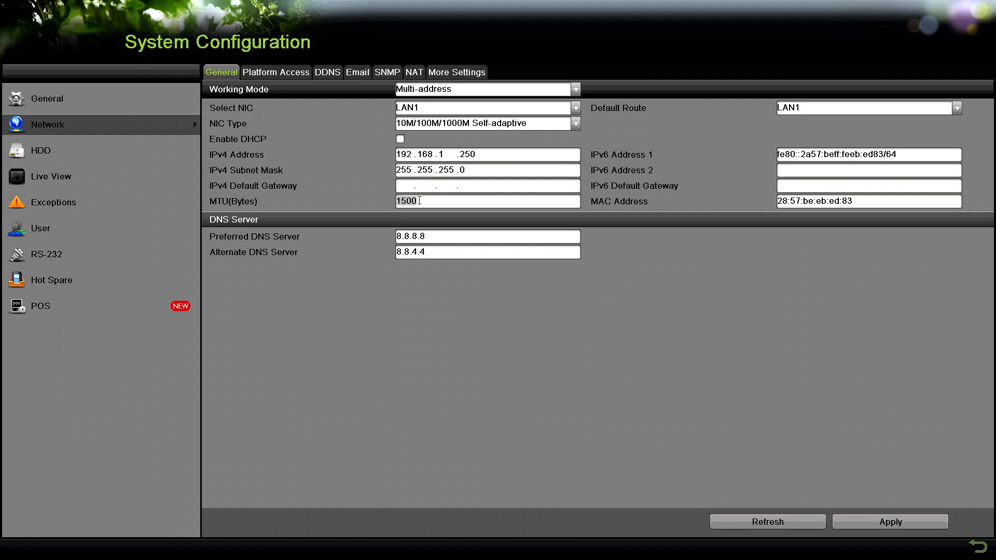
pyautogui.click(424, 199)
pyautogui.click(420, 238)
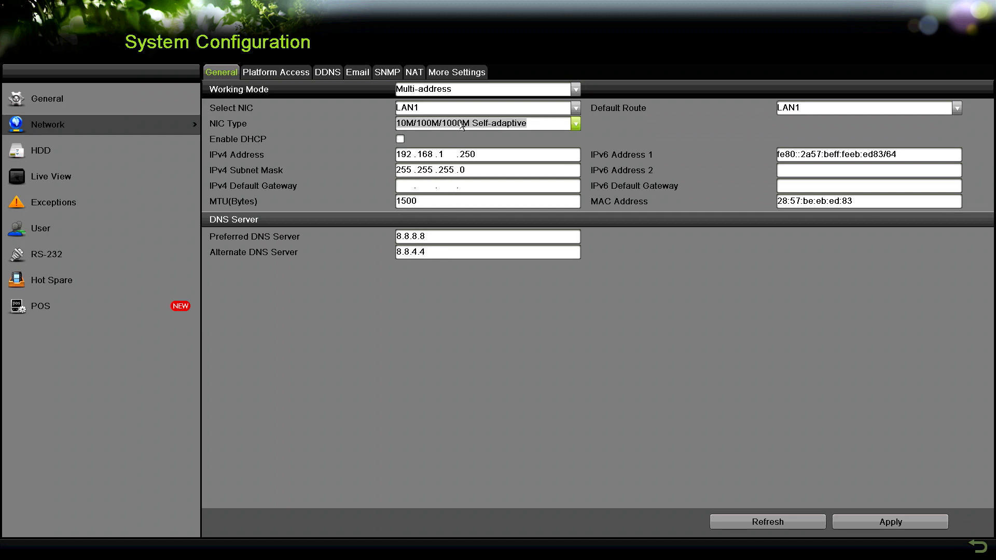
# Step: Switch Select NIC to LAN2, leaving Enable DHCP ticked
pyautogui.click(429, 117)
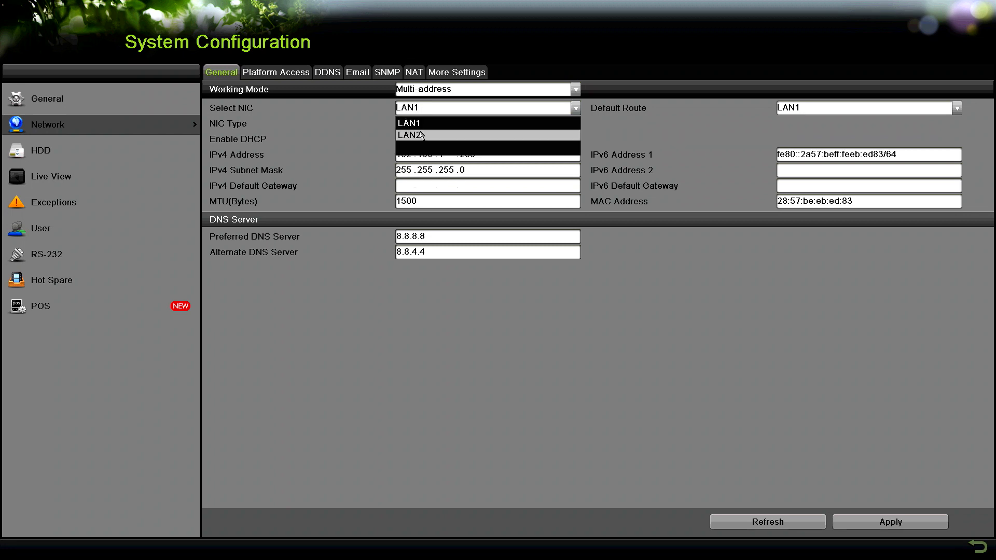
pyautogui.click(430, 136)
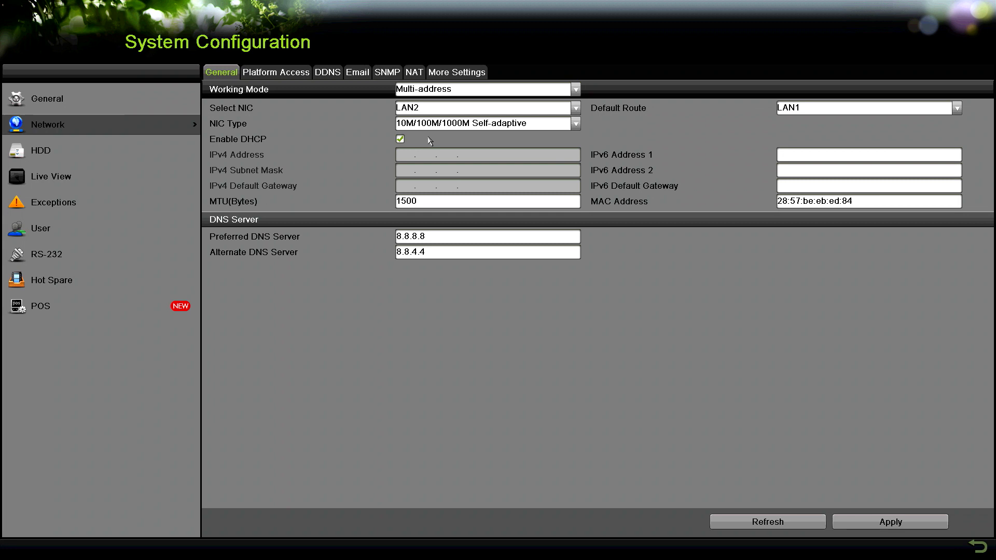
pyautogui.click(400, 139)
pyautogui.click(400, 139)
pyautogui.click(578, 206)
# Step: Check LAN2's DHCP address 192.168.1.156 in System Information and return to System Configuration
pyautogui.rightClick(335, 186)
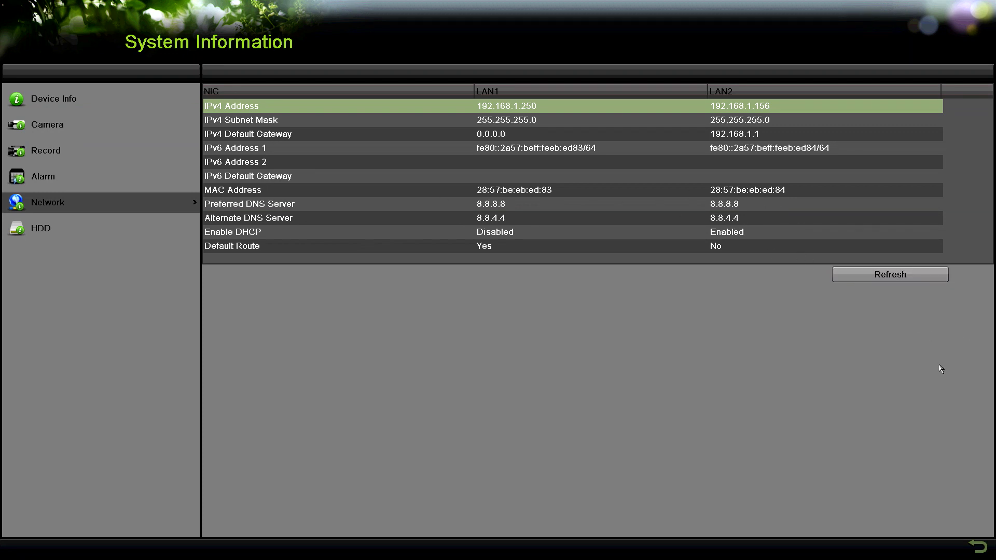
pyautogui.rightClick(301, 338)
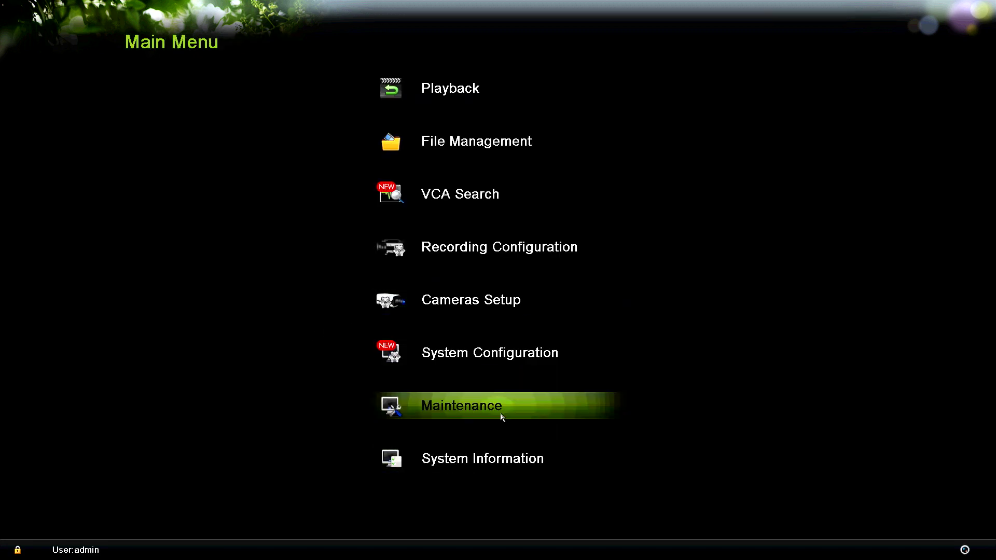
pyautogui.click(493, 356)
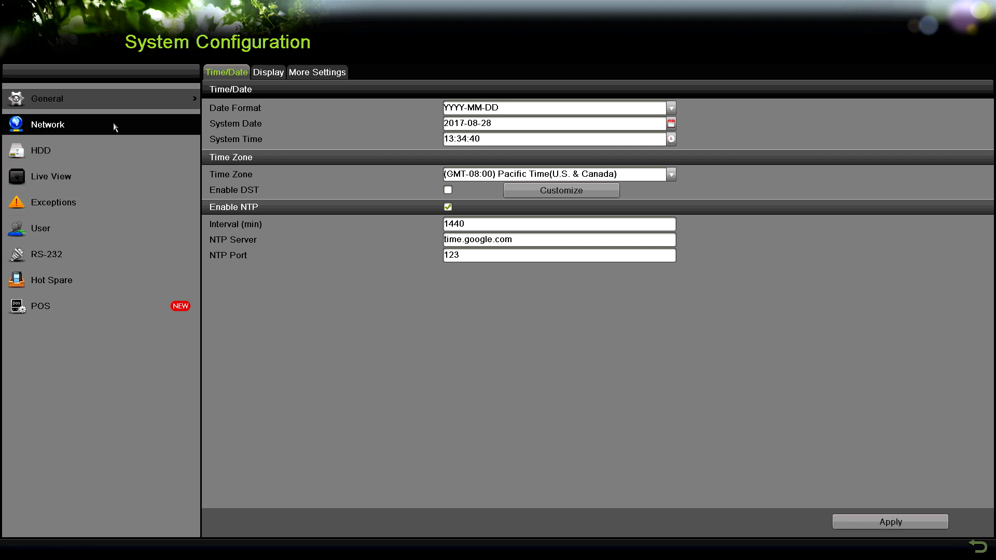
# Step: Open the Network settings and select LAN2 as the NIC
pyautogui.click(113, 122)
pyautogui.click(449, 108)
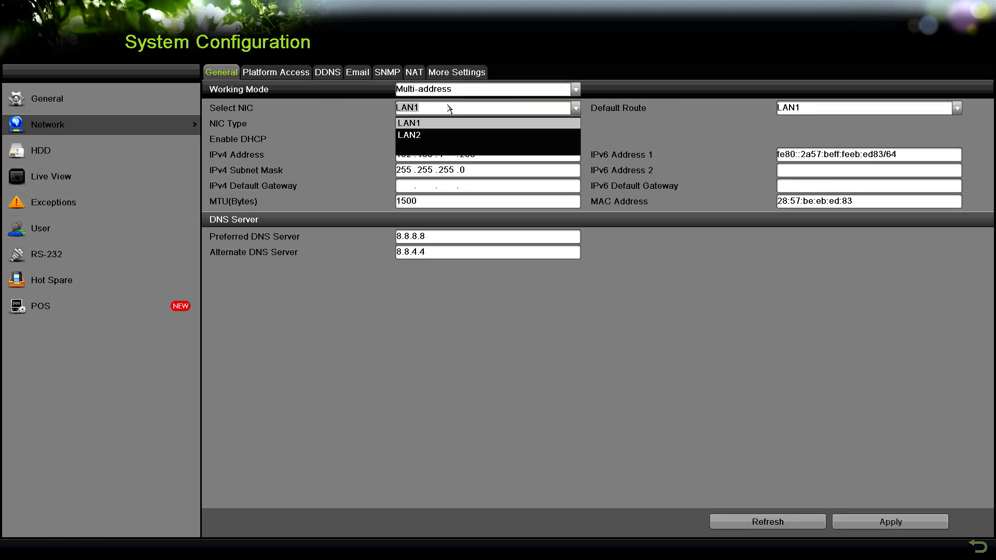
pyautogui.click(418, 140)
pyautogui.click(422, 108)
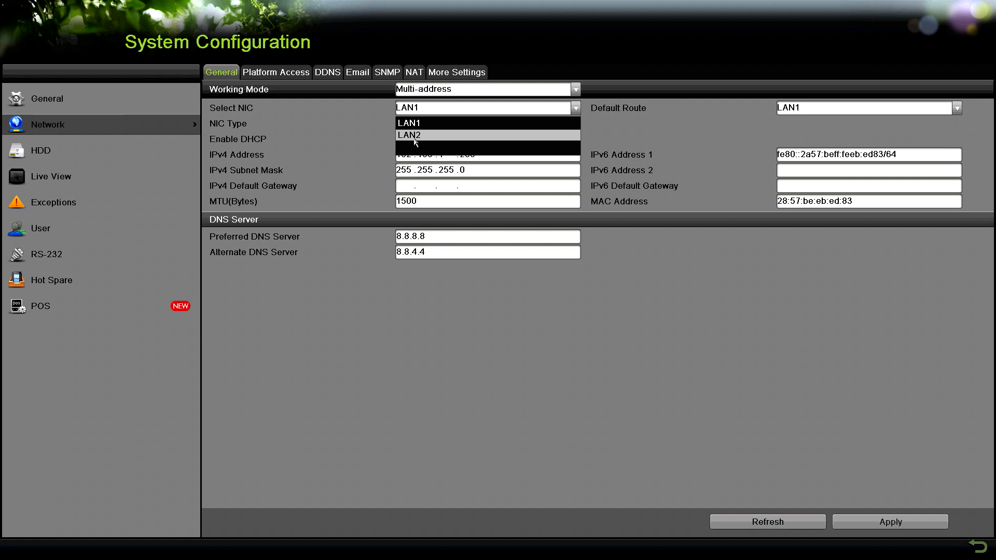
pyautogui.click(415, 139)
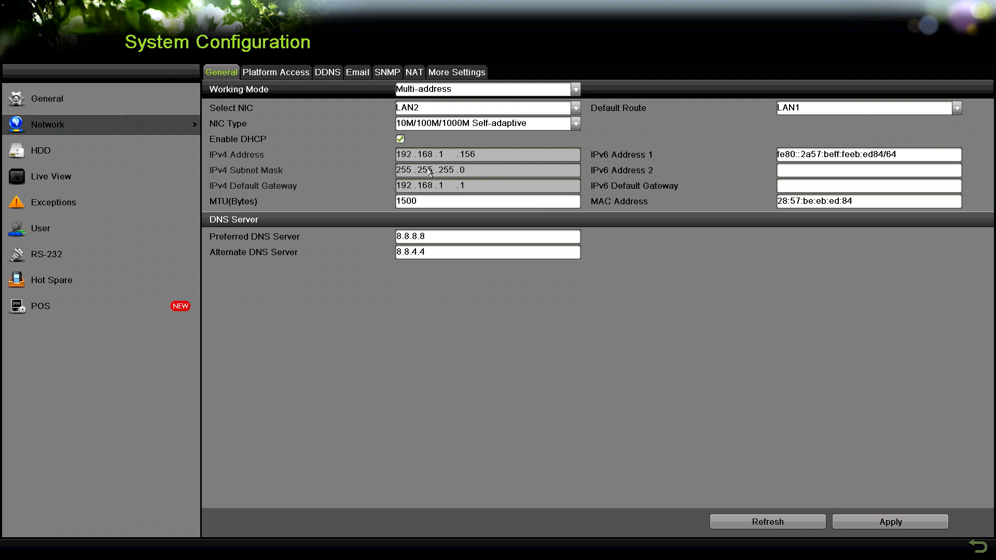
# Step: Untick DHCP so LAN2 keeps 192.168.1.156 static, keep LAN1 as default route, and return to LAN1
pyautogui.click(399, 140)
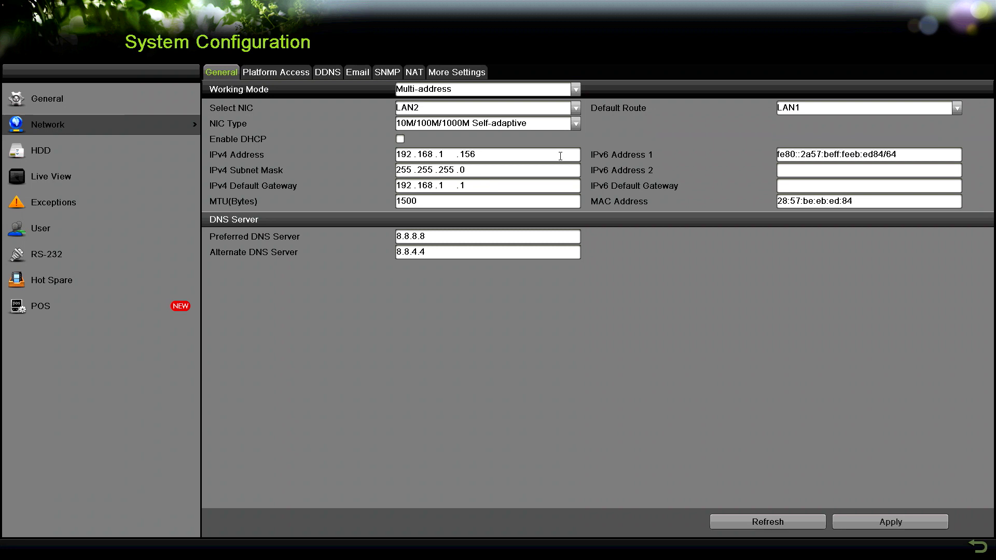
pyautogui.click(807, 106)
pyautogui.click(714, 158)
pyautogui.click(572, 106)
pyautogui.click(446, 151)
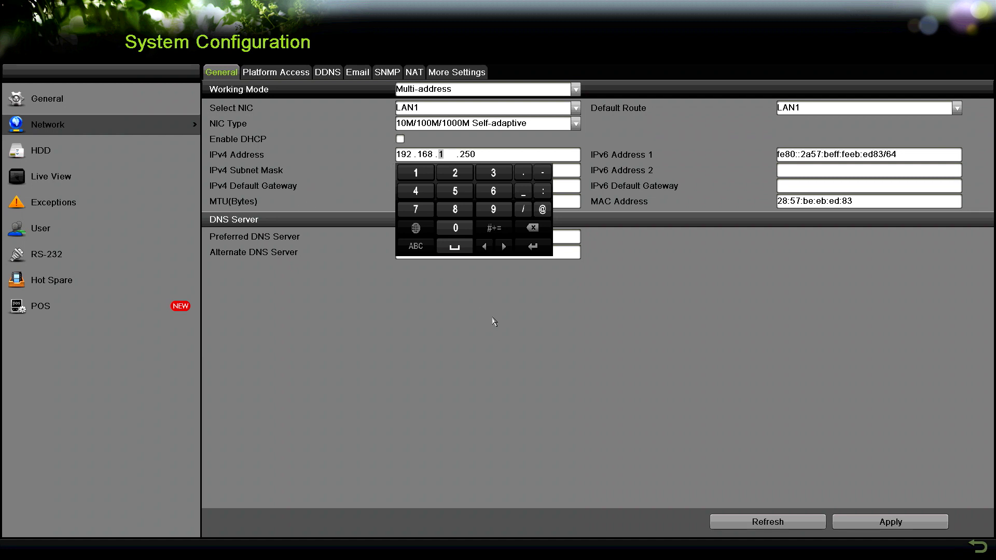
pyautogui.click(492, 366)
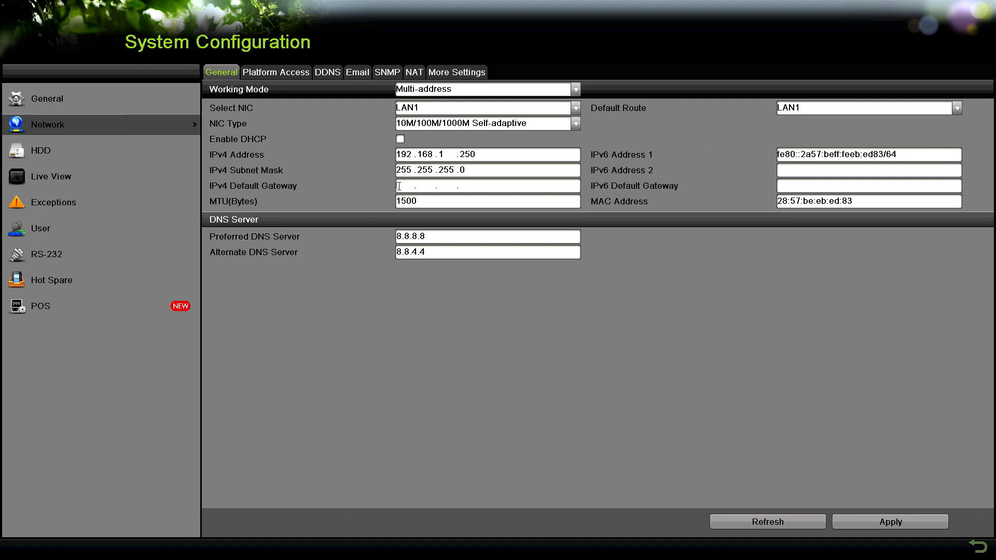
pyautogui.click(436, 171)
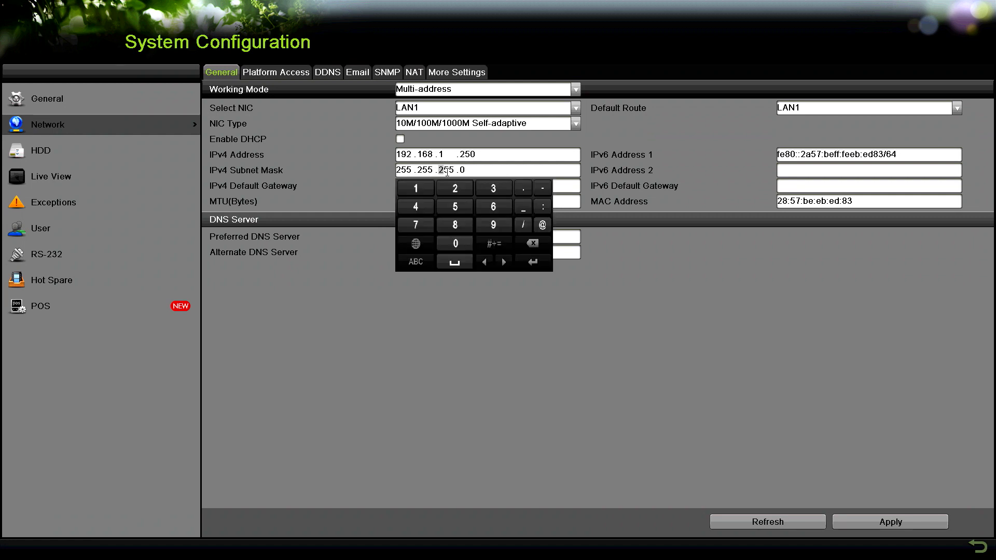
pyautogui.click(532, 243)
pyautogui.click(456, 243)
pyautogui.click(532, 262)
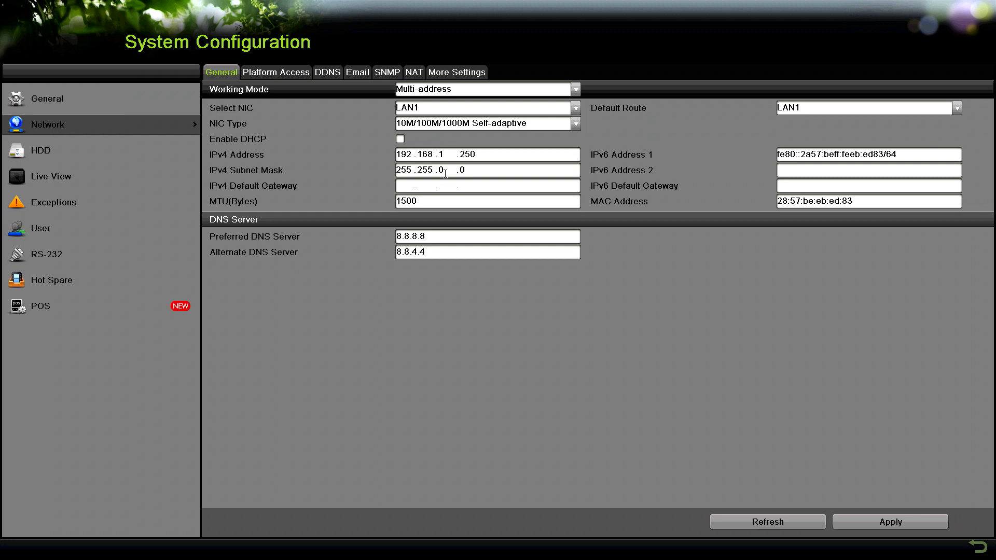
pyautogui.click(443, 175)
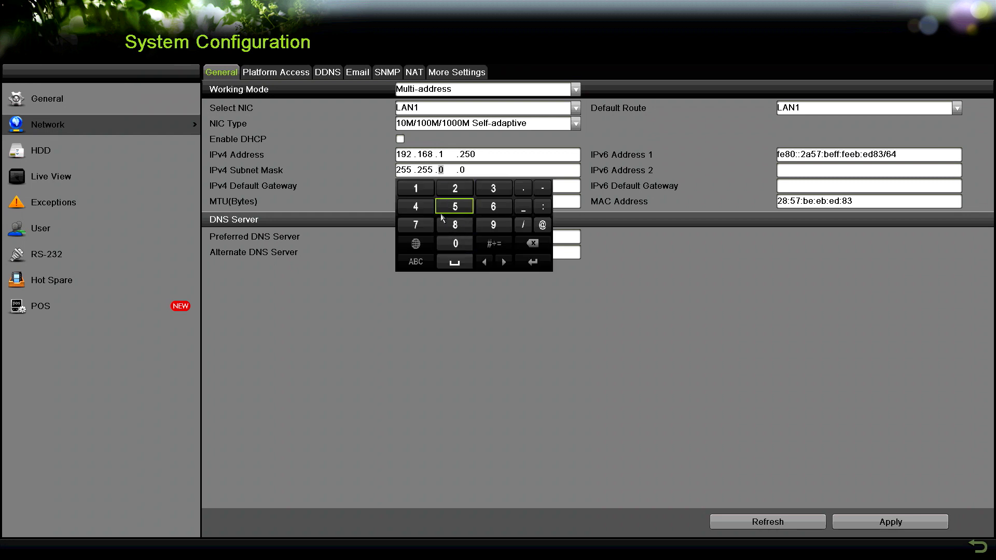
pyautogui.click(455, 190)
pyautogui.click(462, 209)
pyautogui.click(463, 209)
pyautogui.click(533, 262)
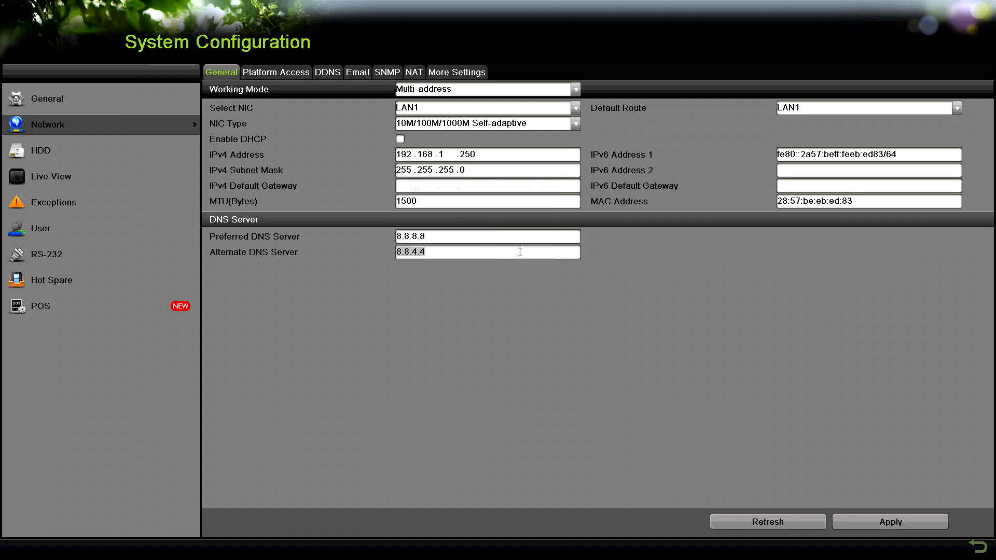